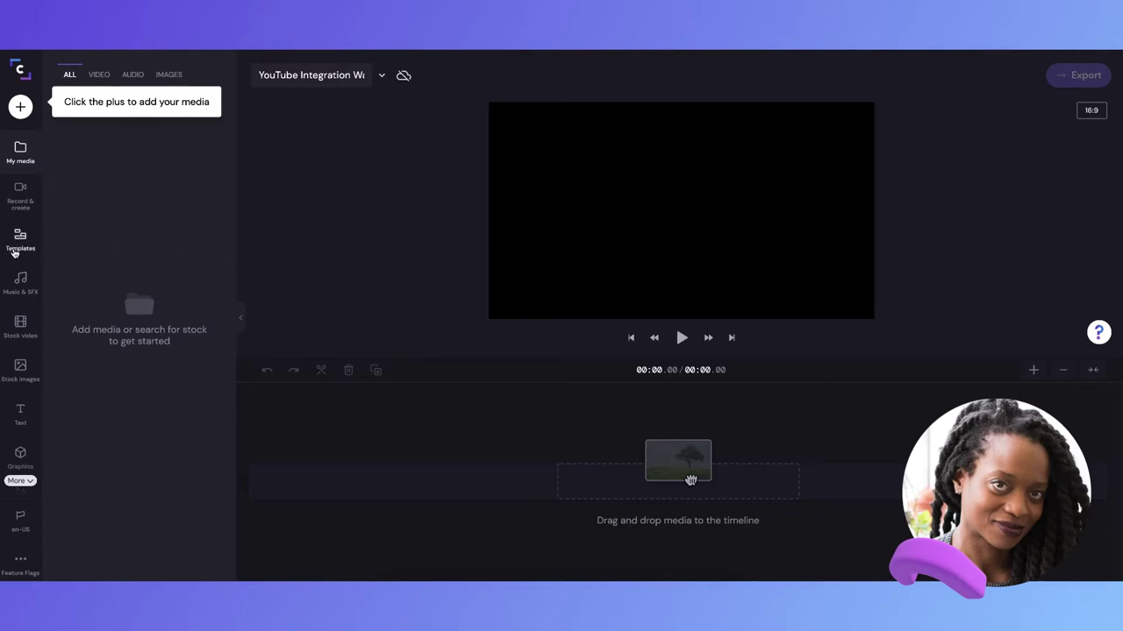
Start a new project from the Travel winter holiday slideshow template in the YouTube category.
click(22, 245)
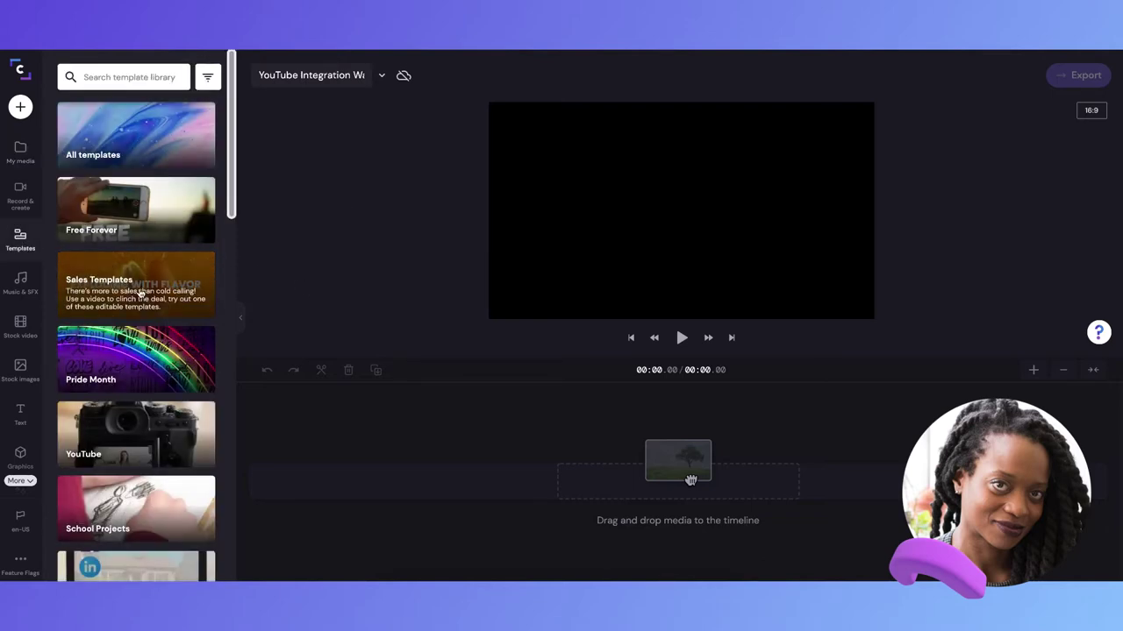
click(179, 424)
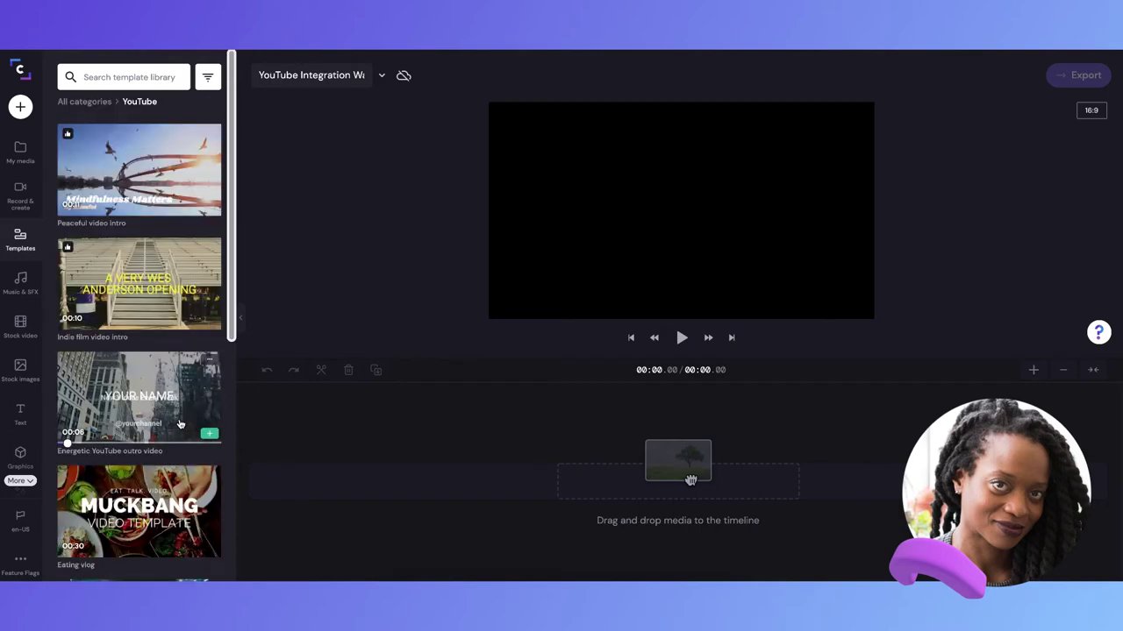
scroll(180, 421, down, 3)
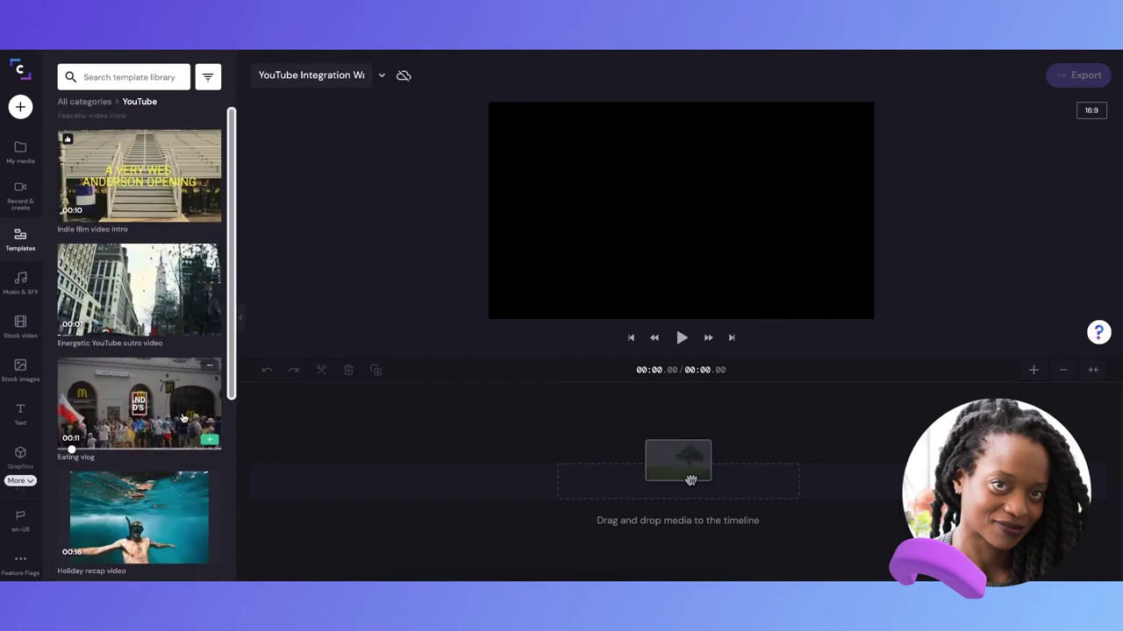
scroll(182, 419, down, 3)
scroll(182, 414, down, 3)
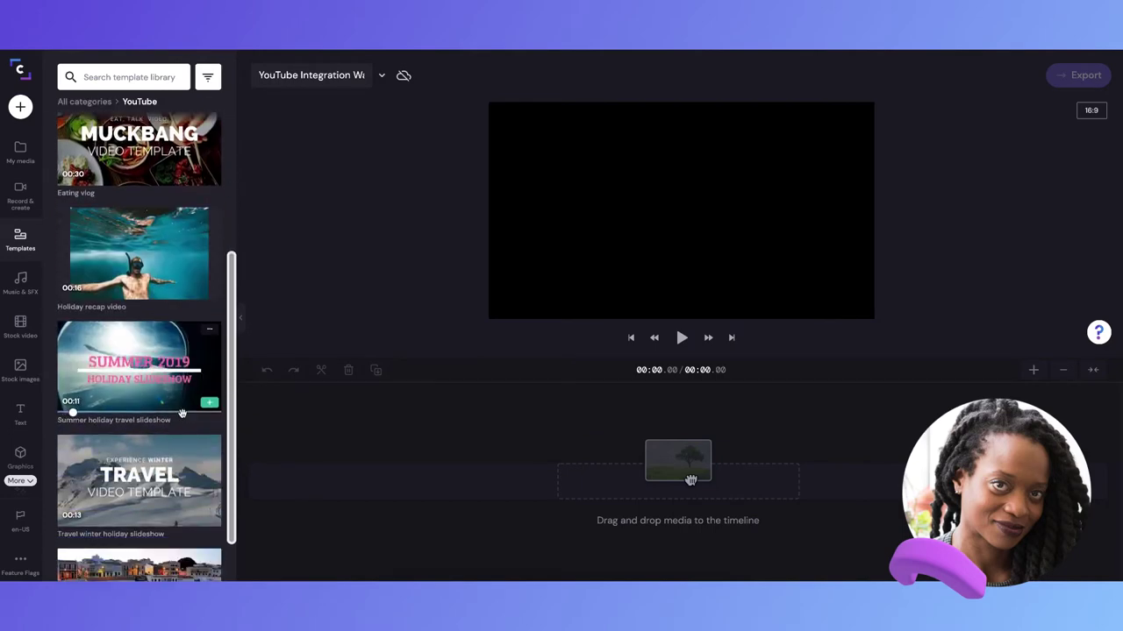
scroll(188, 443, down, 1)
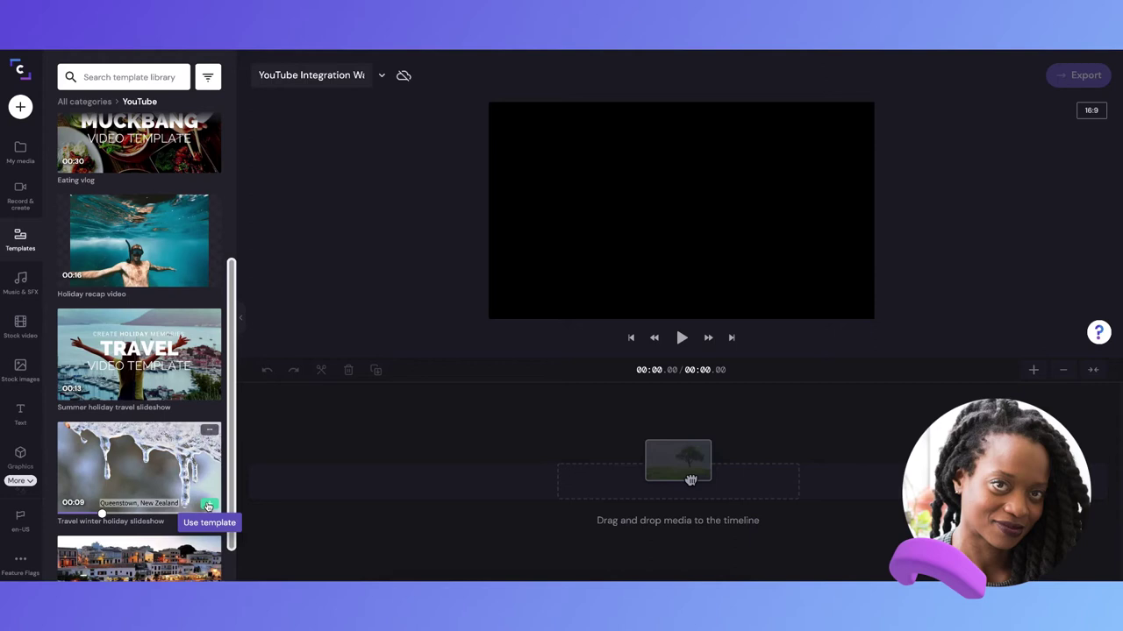
click(208, 507)
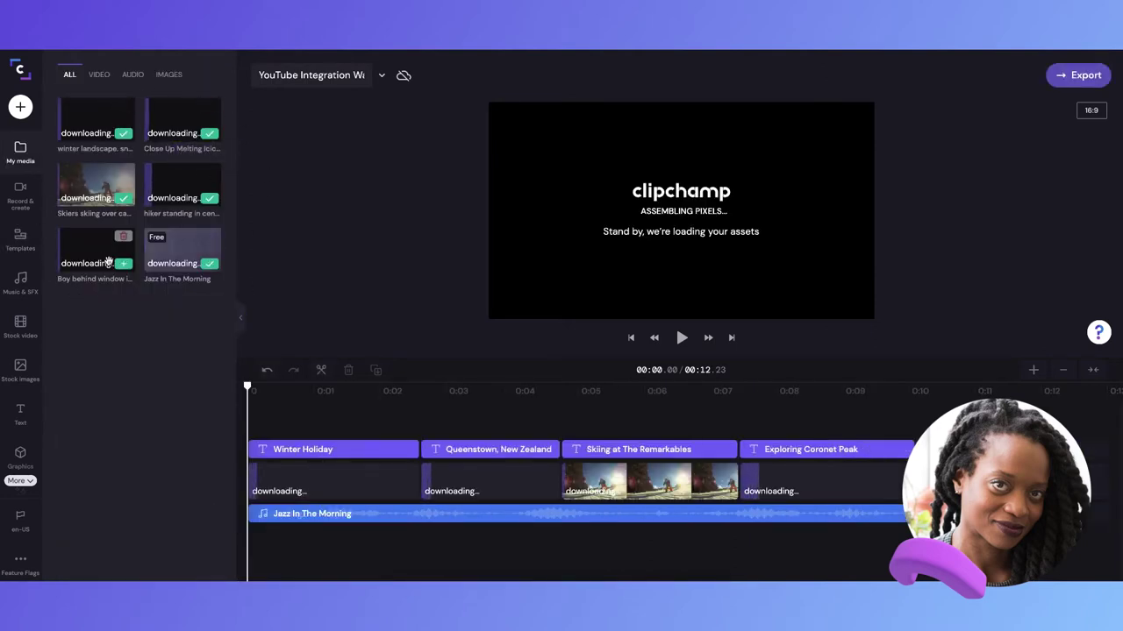
mouse_move(183, 192)
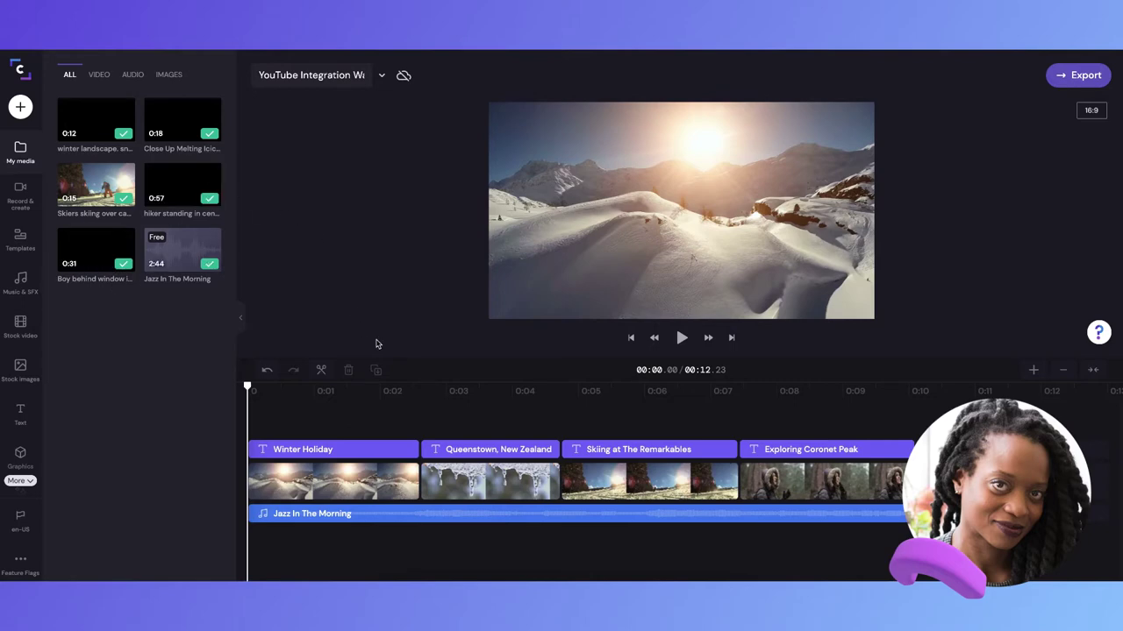
Change the Winter Holiday title to the Poppins font with blue #1089FF text.
click(337, 450)
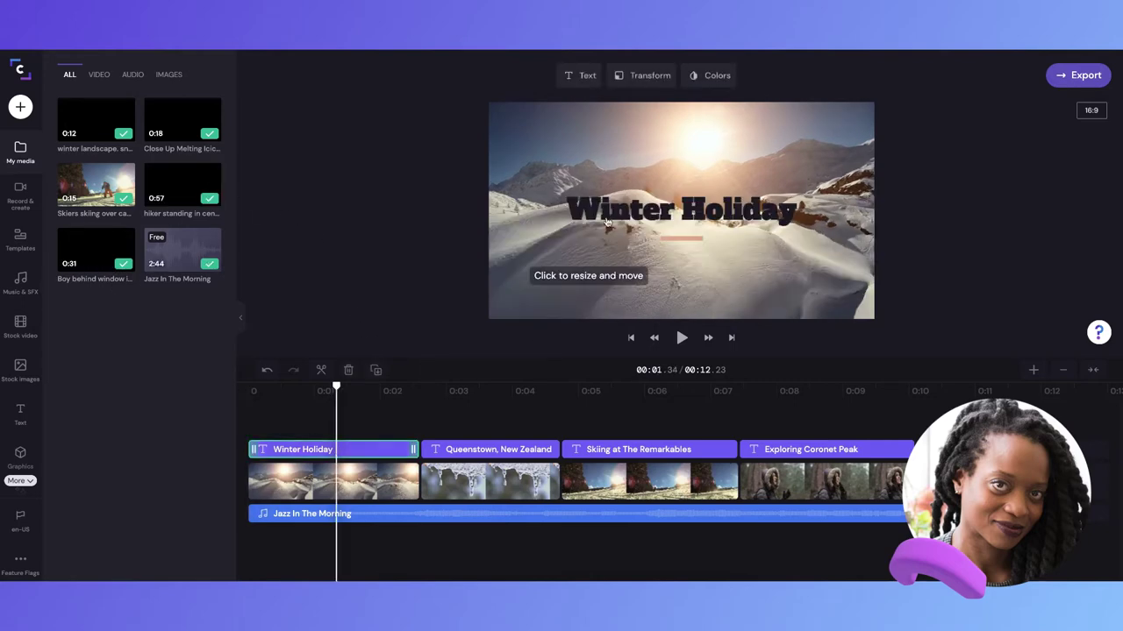
click(576, 77)
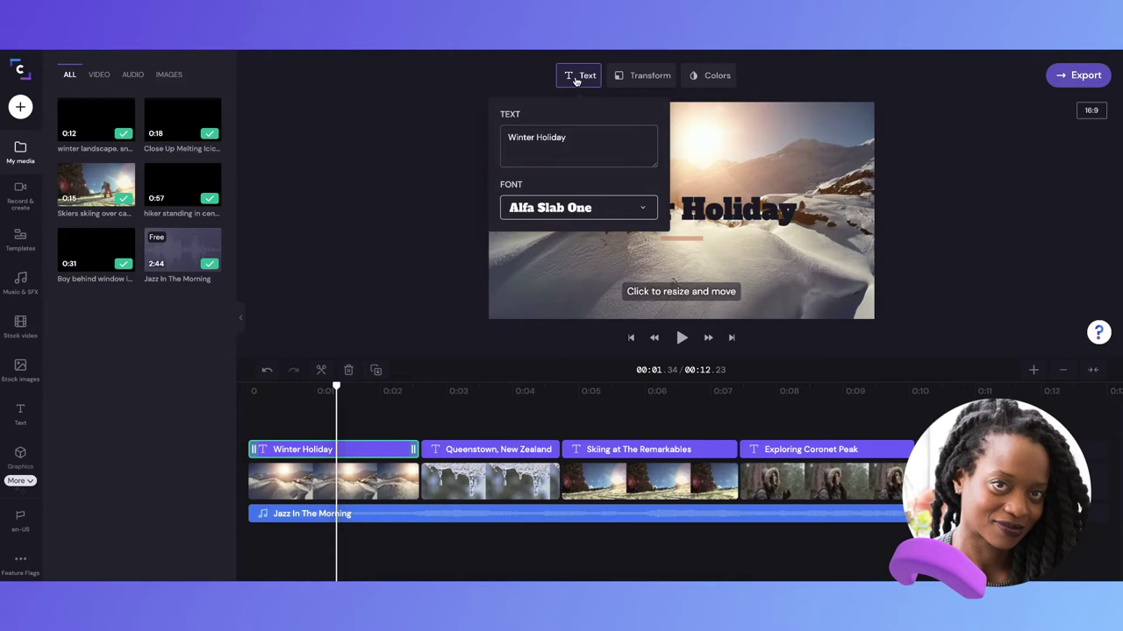
click(568, 208)
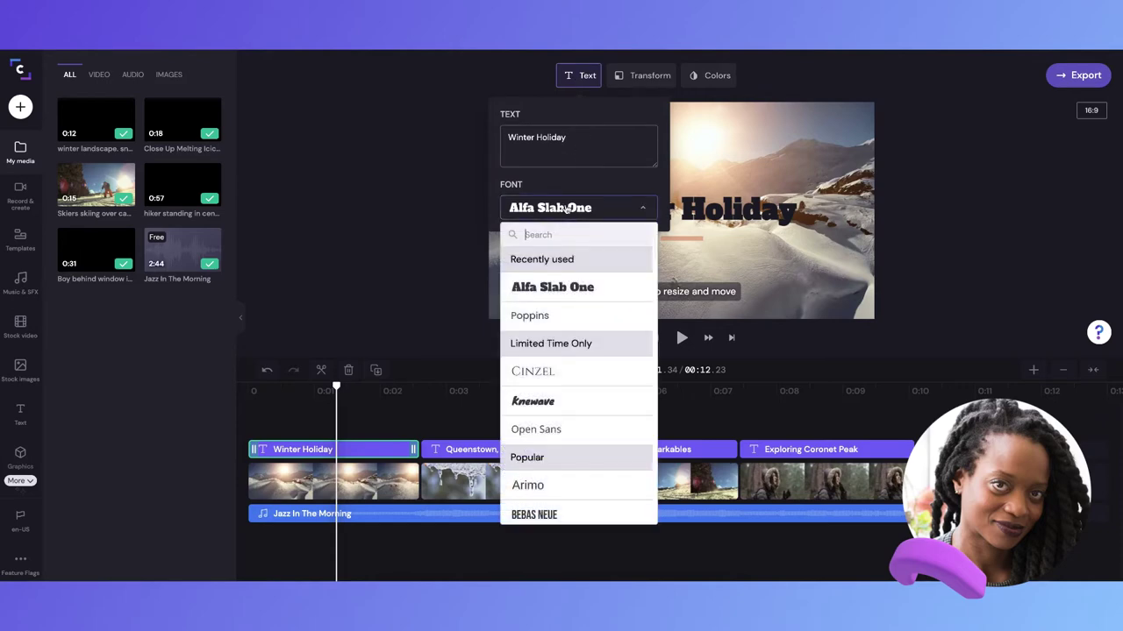
click(557, 315)
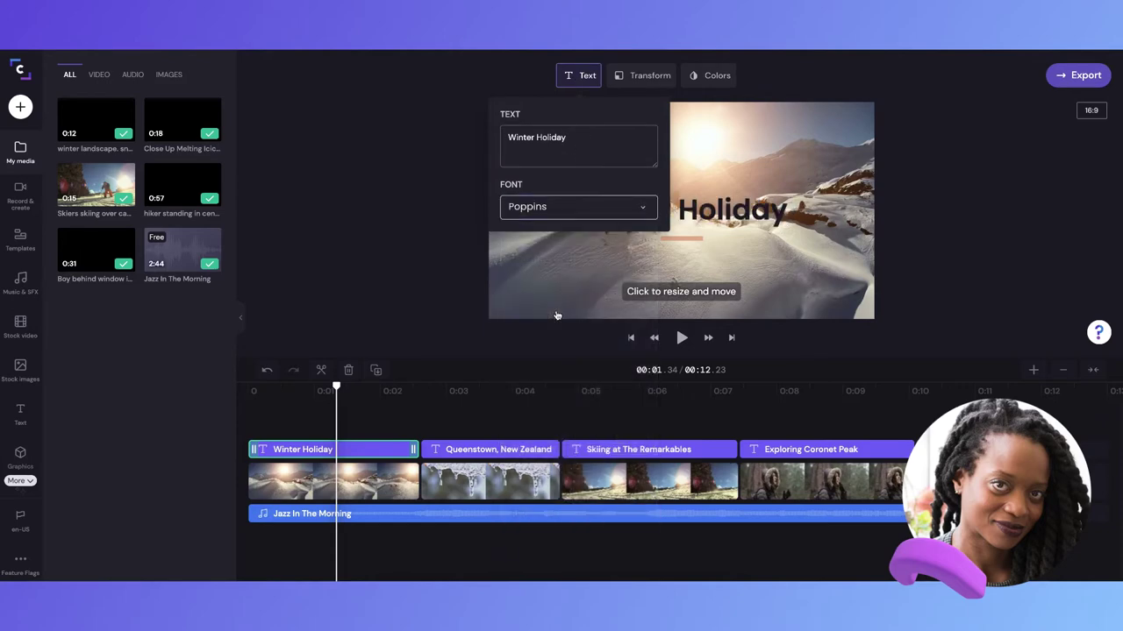
click(690, 77)
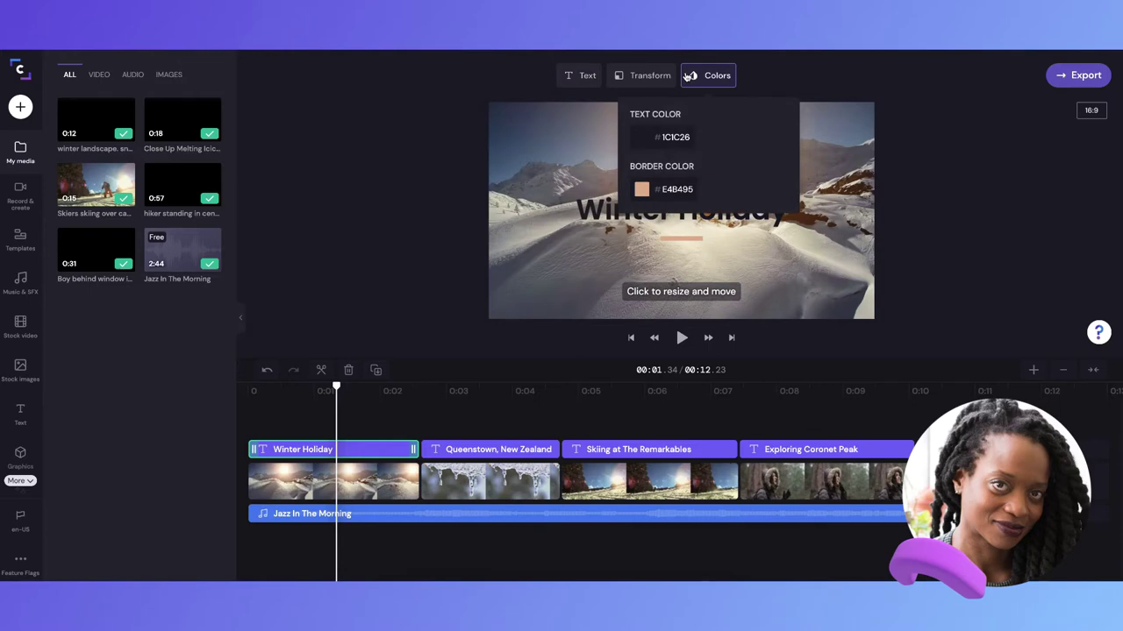
click(649, 137)
click(739, 223)
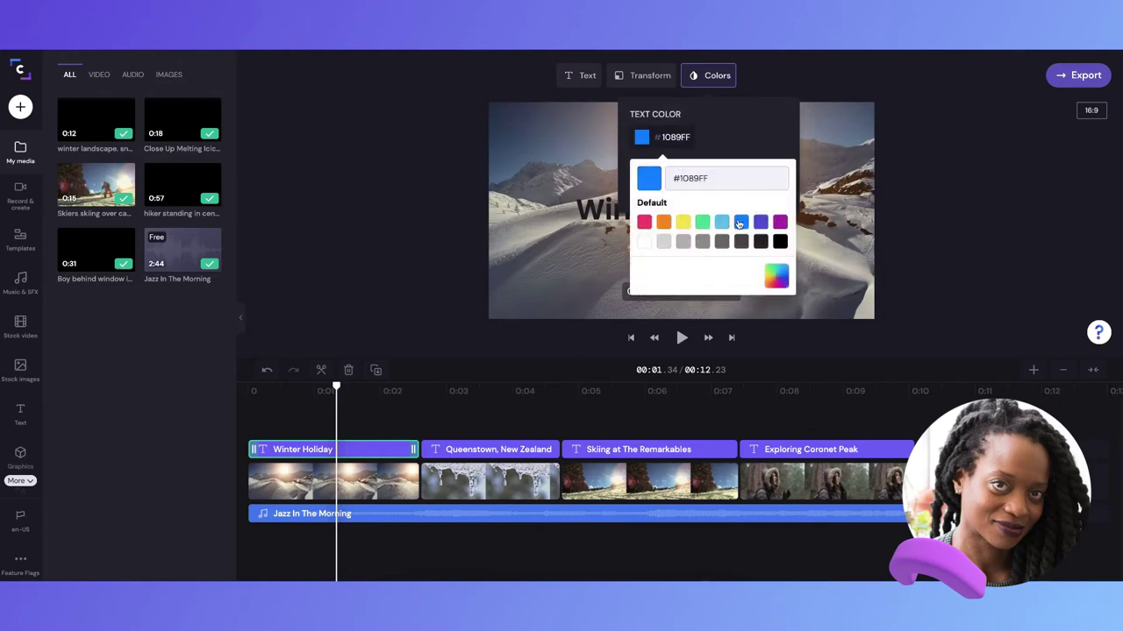
Play and then pause the video to preview the restyled title.
click(681, 338)
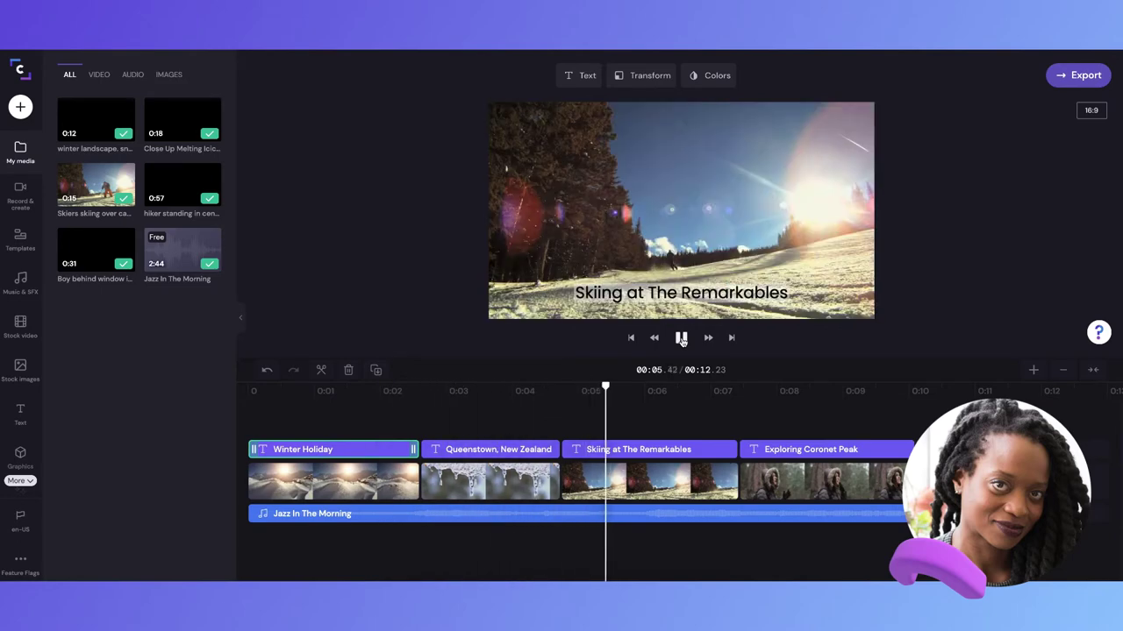
click(681, 338)
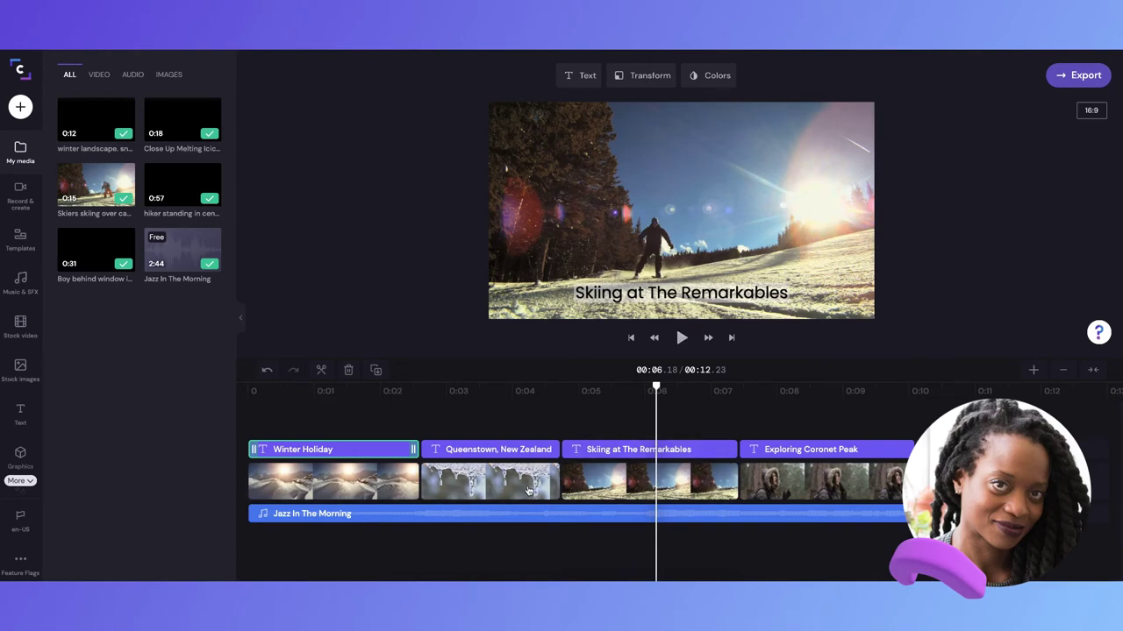
scroll(21, 409, down, 1)
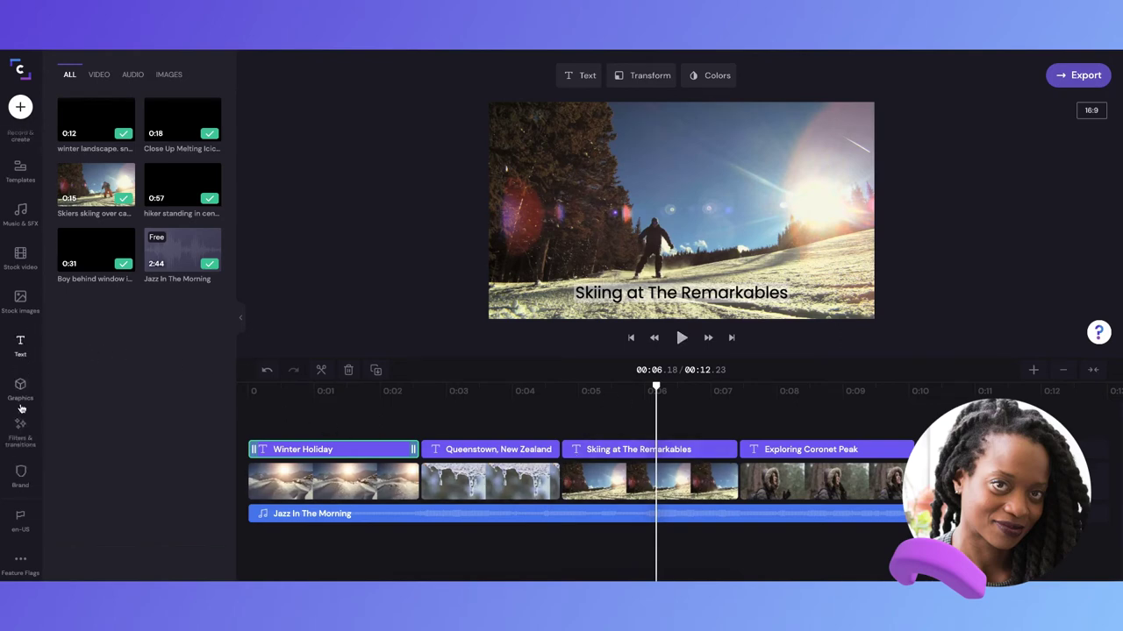
Add Push Right transitions between Winter Holiday, Queenstown and Skiing at The Remarkables clips.
click(21, 431)
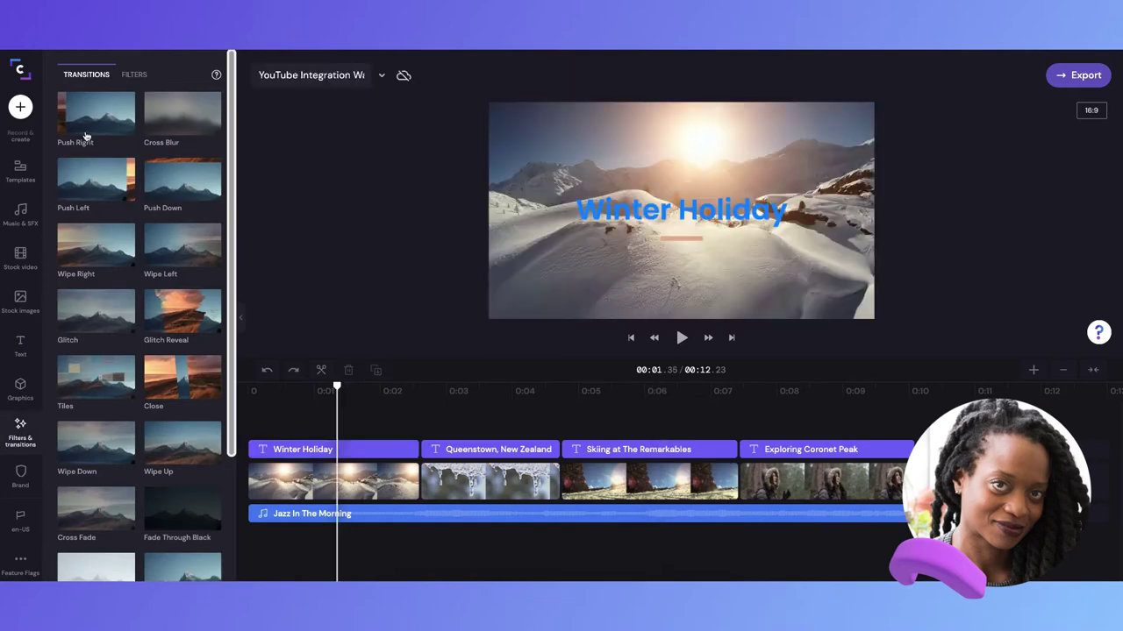
drag(86, 136, 420, 481)
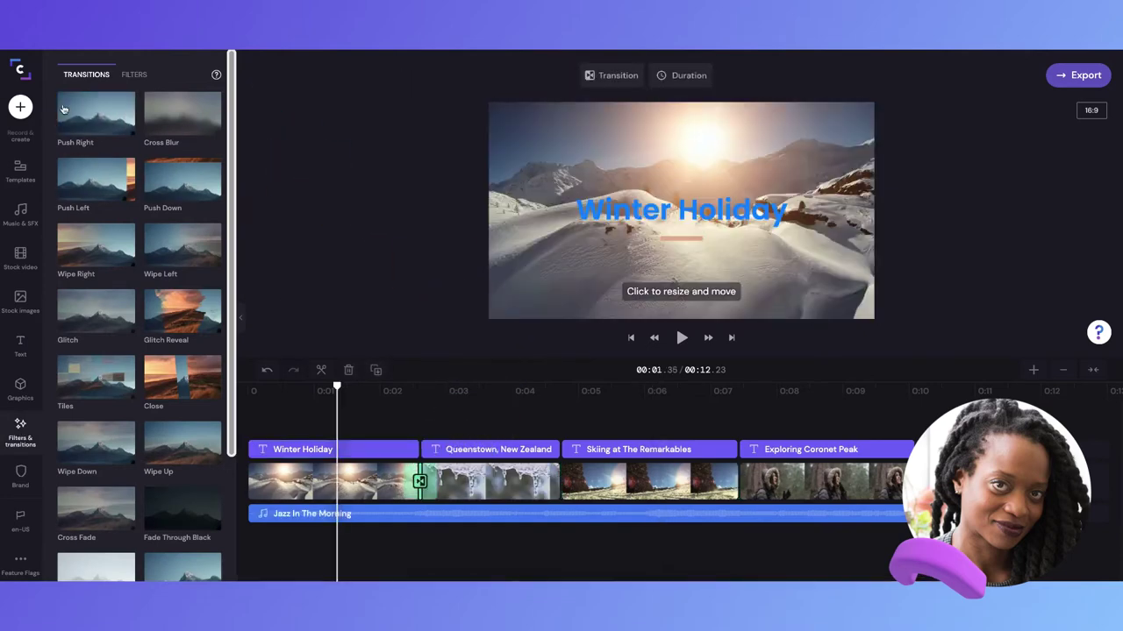
drag(62, 107, 559, 482)
Preview the transitions from near 0:02, pausing at 00:06.52 on the skiing shot.
click(377, 425)
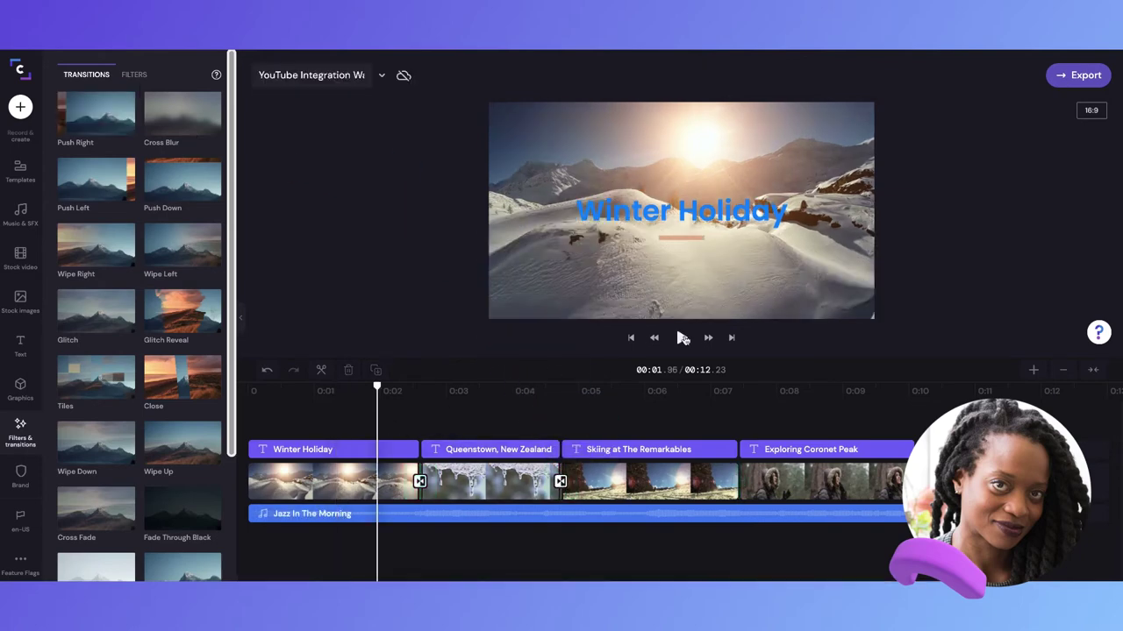
click(682, 339)
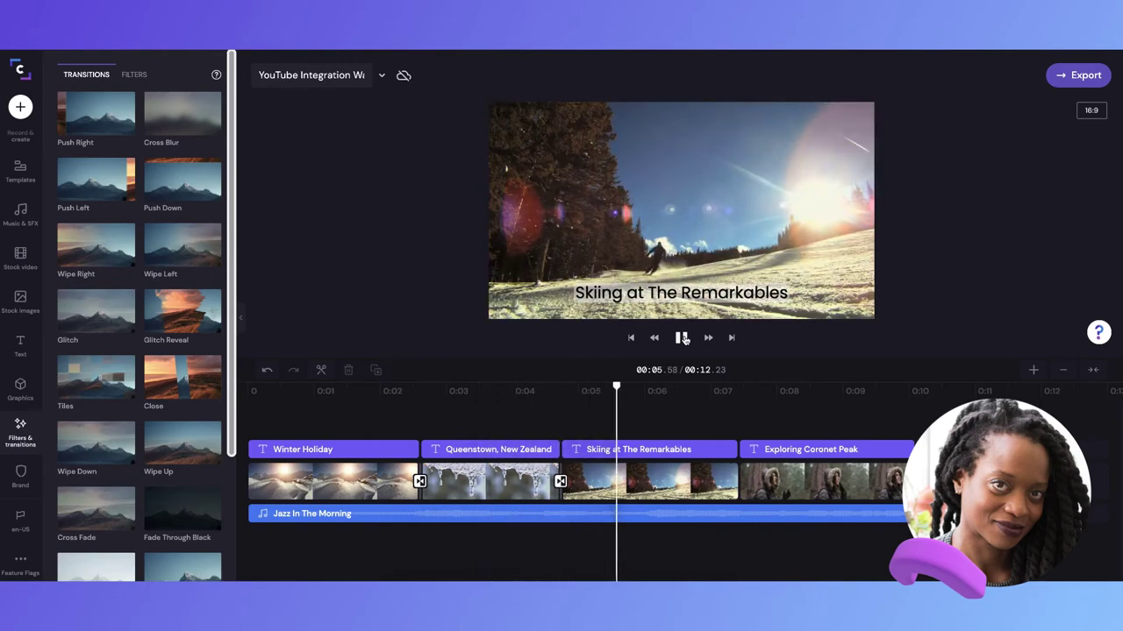
click(683, 339)
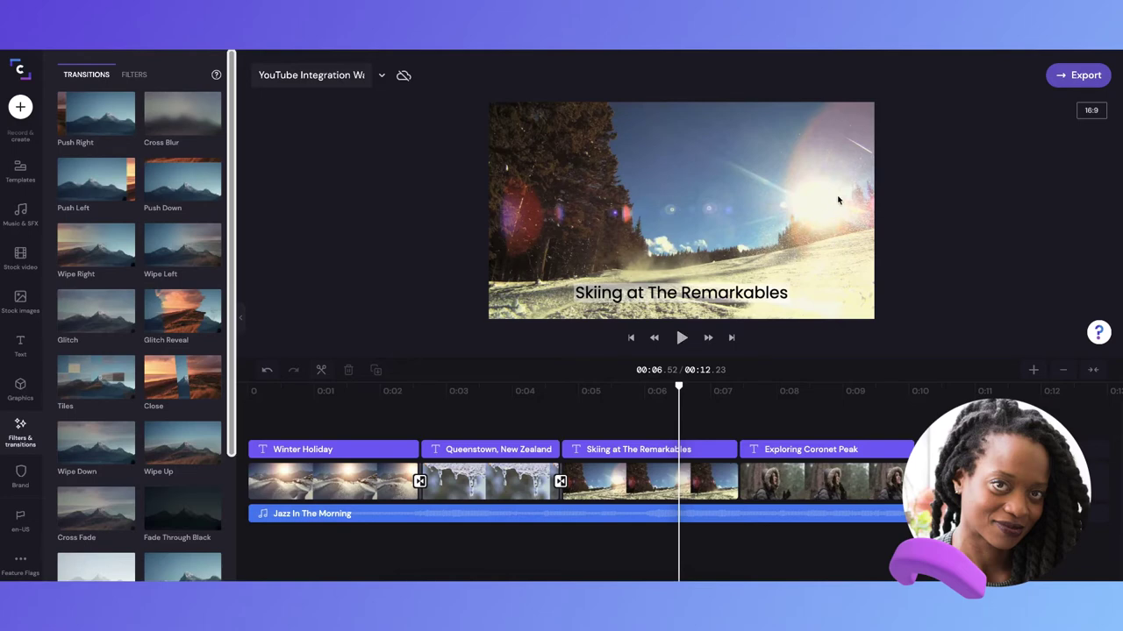
Export the video at 1080p resolution.
click(1064, 77)
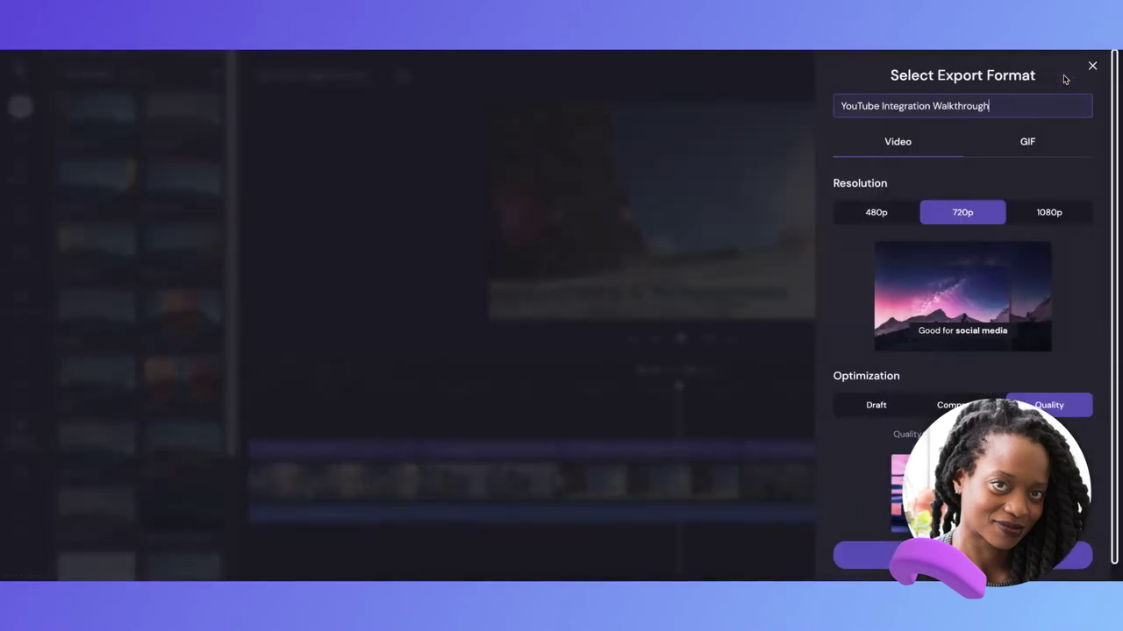
click(1056, 213)
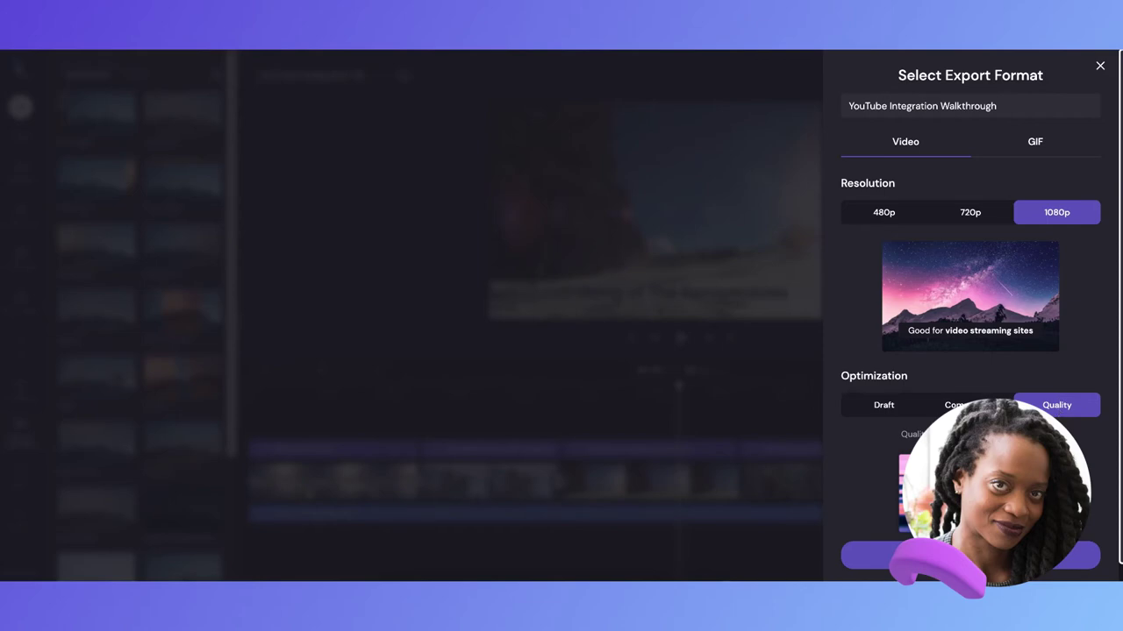
click(969, 555)
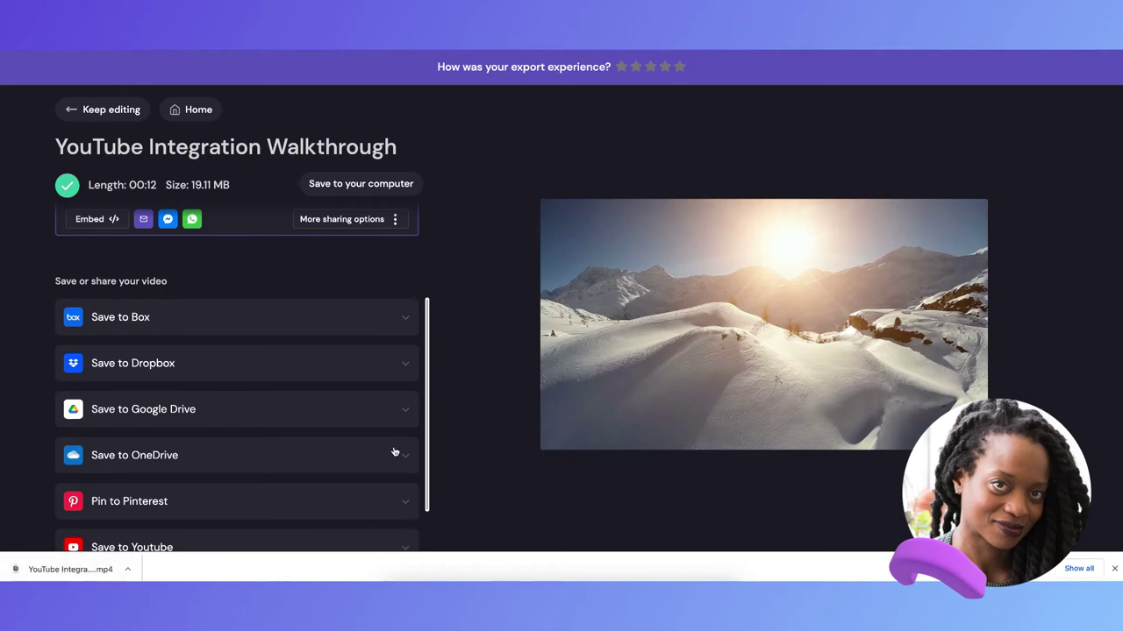
Connect a YouTube account via Save to YouTube and allow Clipchamp access to the Google account.
scroll(345, 447, down, 1)
click(403, 490)
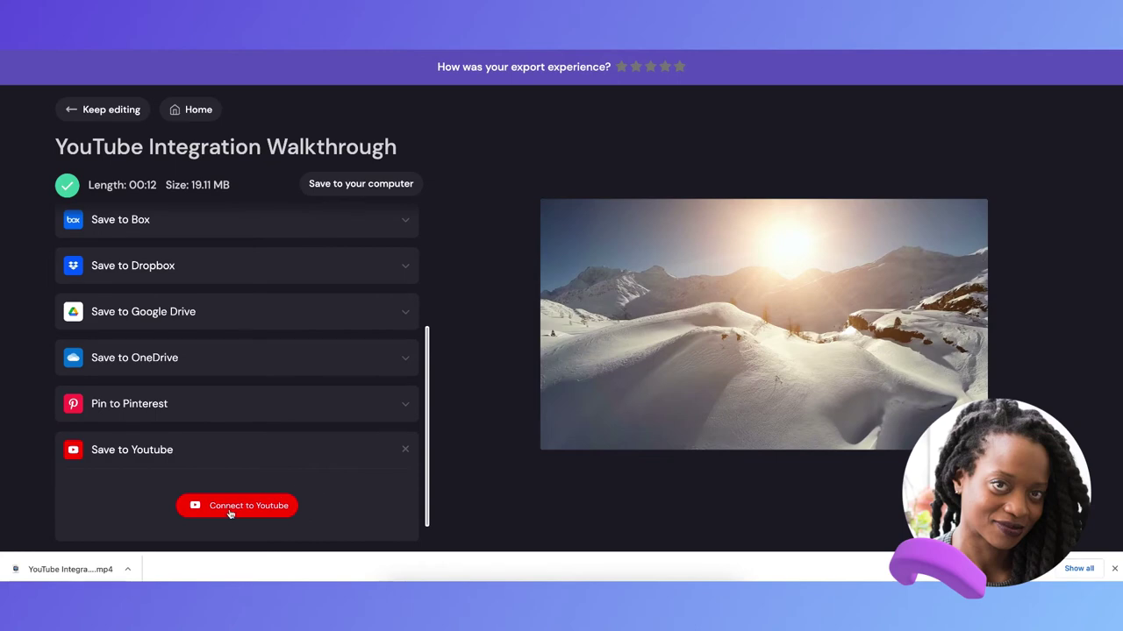
click(231, 508)
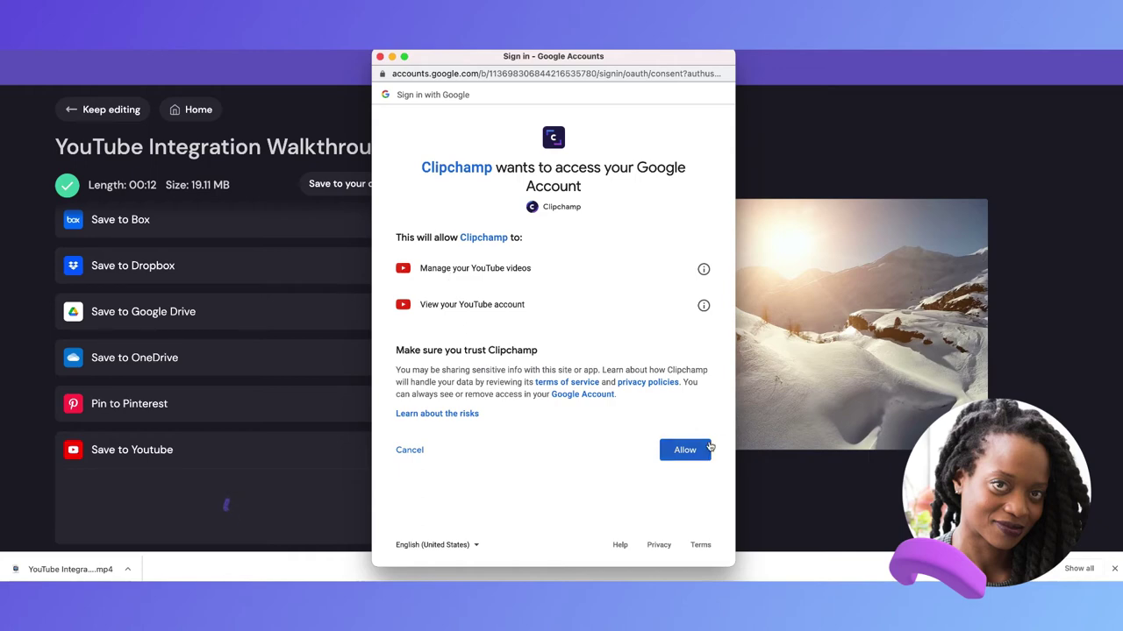
click(682, 452)
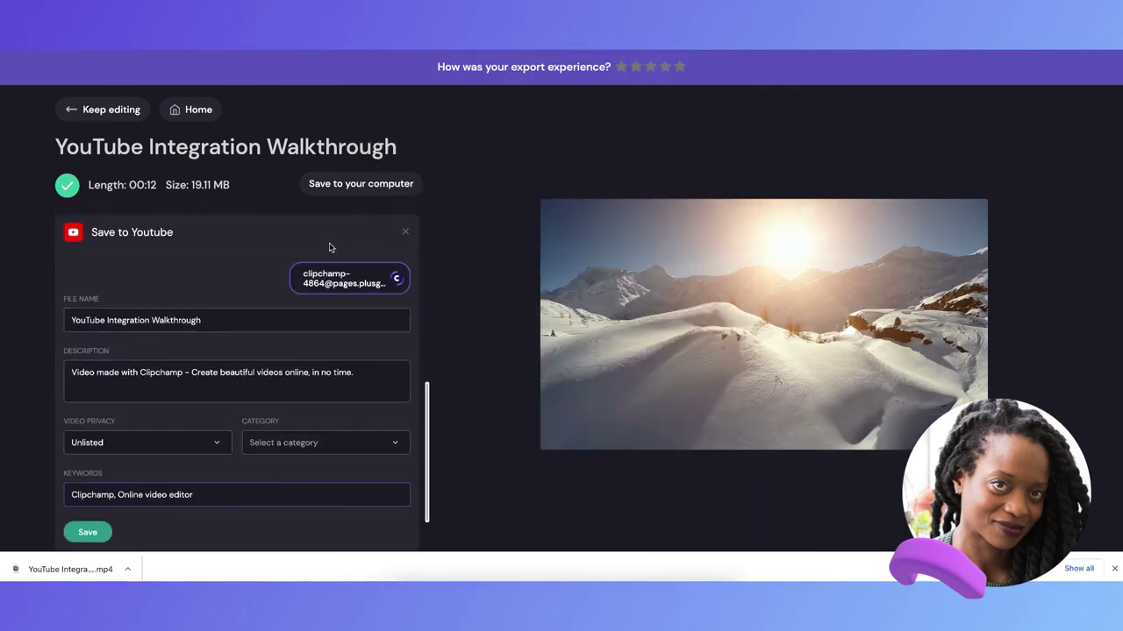
Replace the default description with the copied file name.
scroll(326, 263, down, 1)
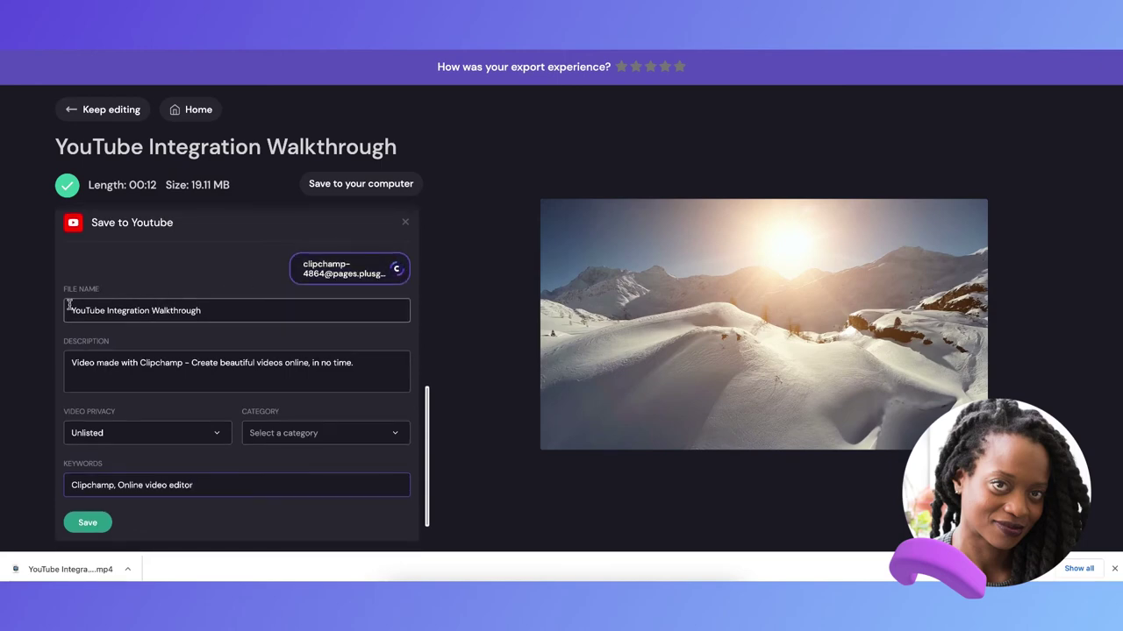
click(215, 312)
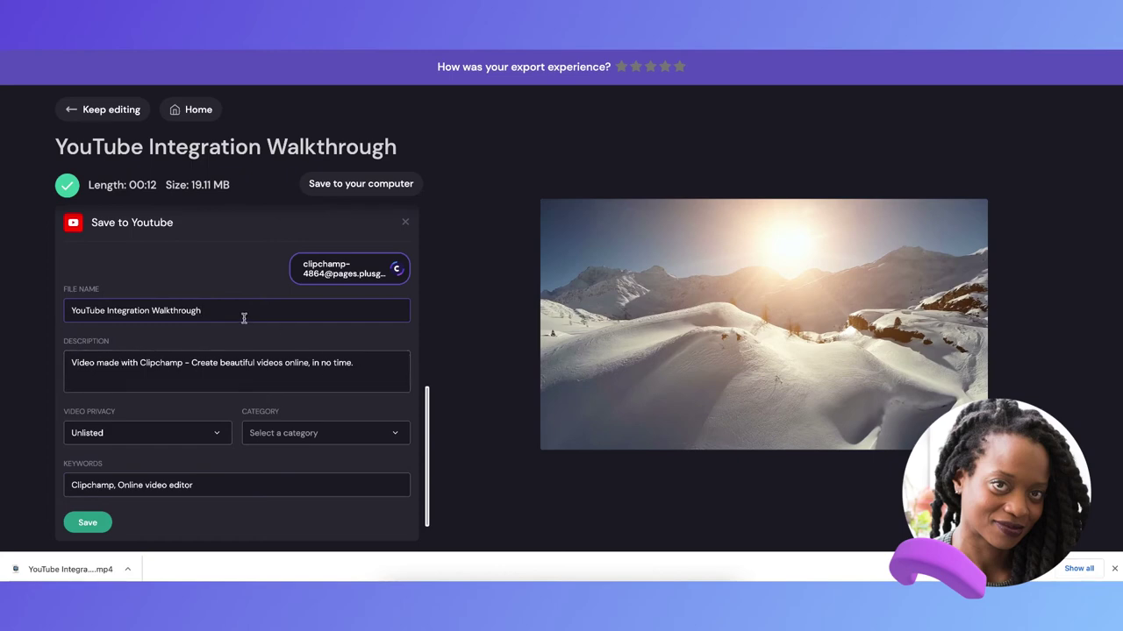
drag(243, 318, 67, 305)
key(ctrl+c)
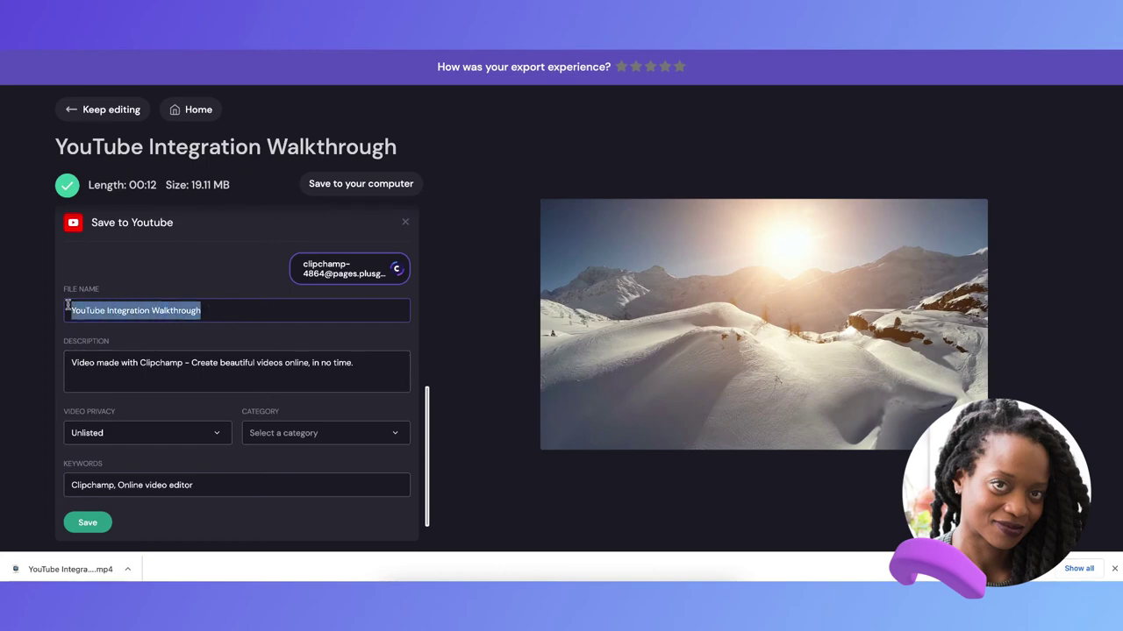
drag(364, 362, 63, 367)
key(ctrl+v)
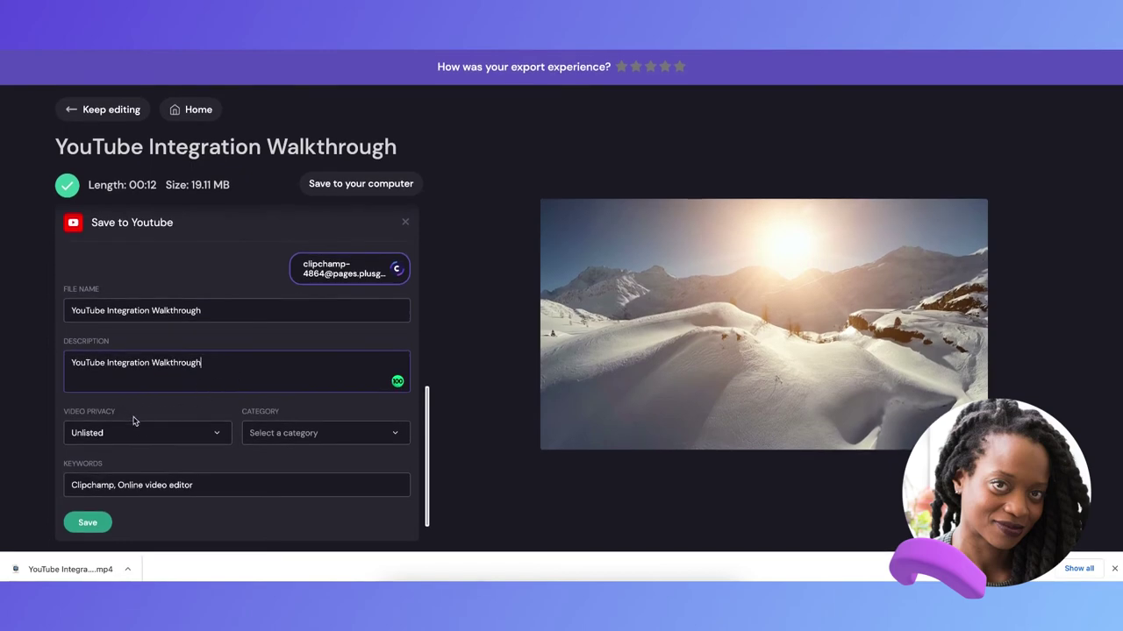
Keep privacy Unlisted, choose Film & Animation category, and replace keywords with 'Video editing'.
click(138, 436)
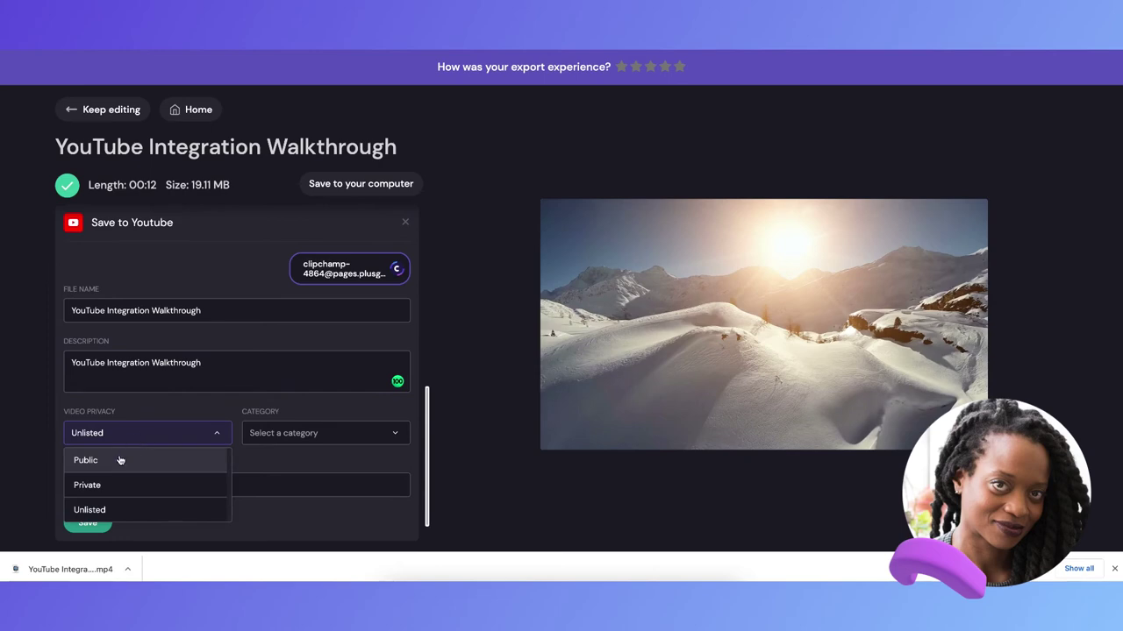
click(116, 510)
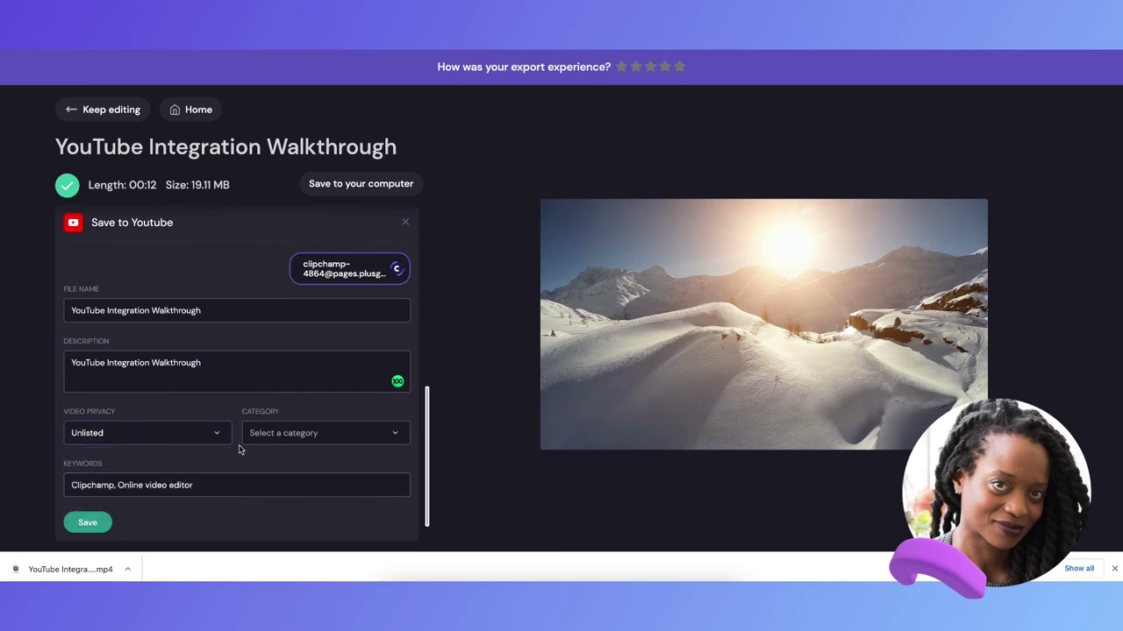
click(274, 442)
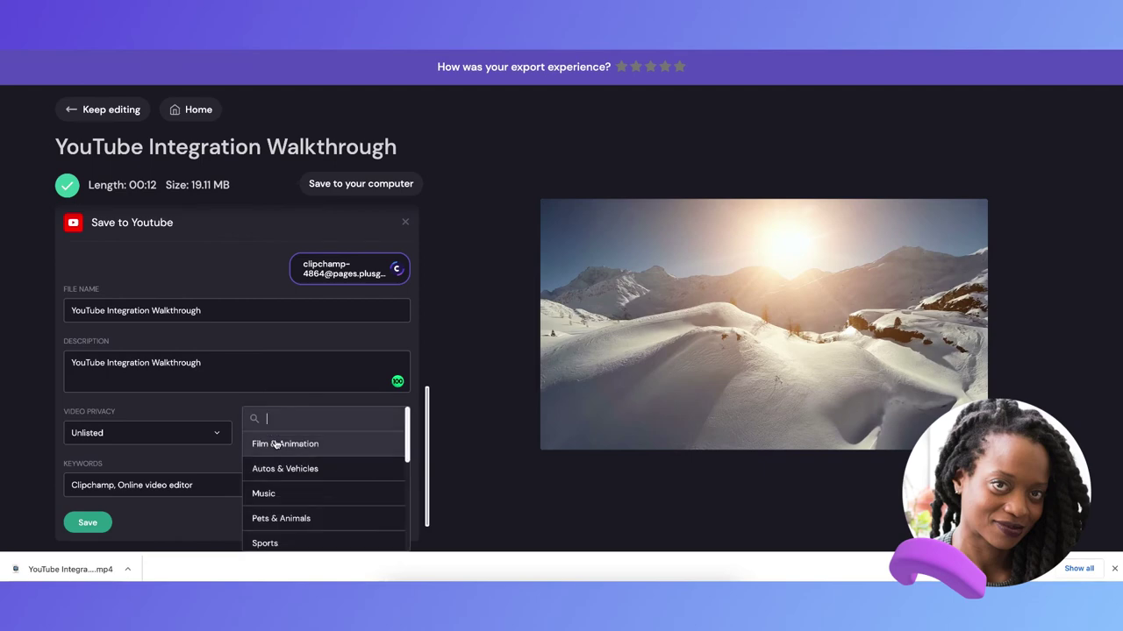
click(332, 446)
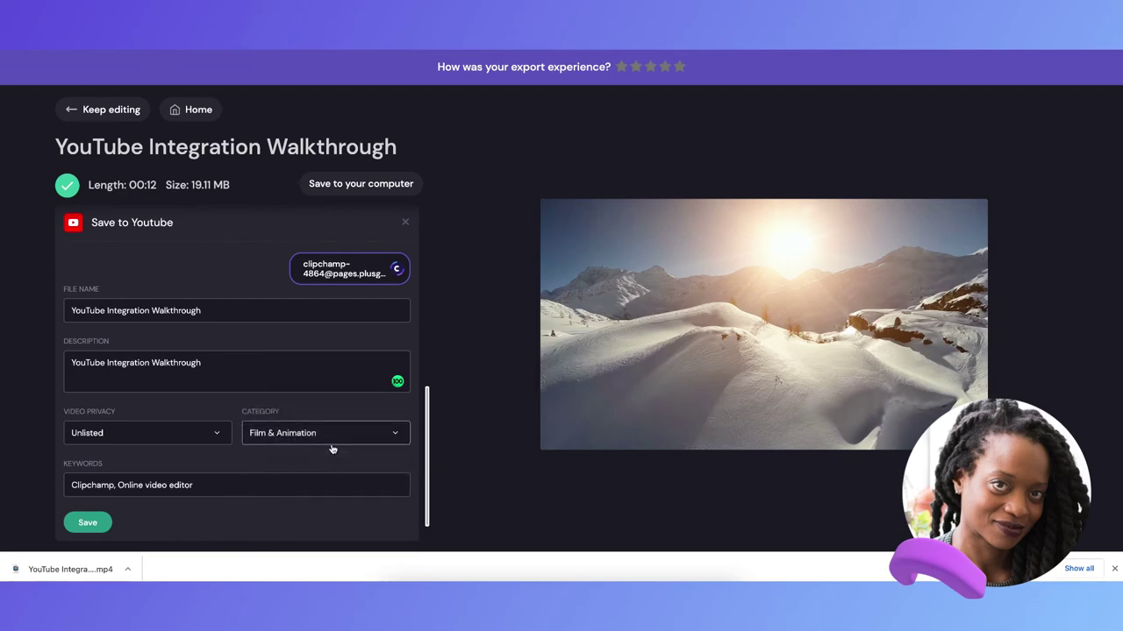
drag(200, 488, 66, 482)
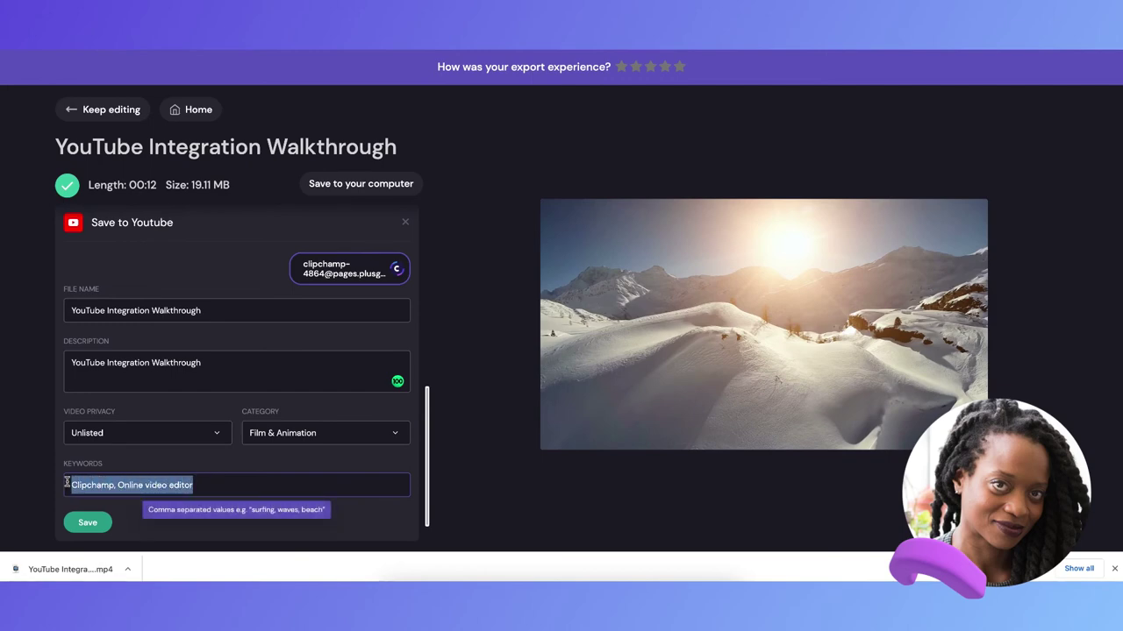
text(Video editing)
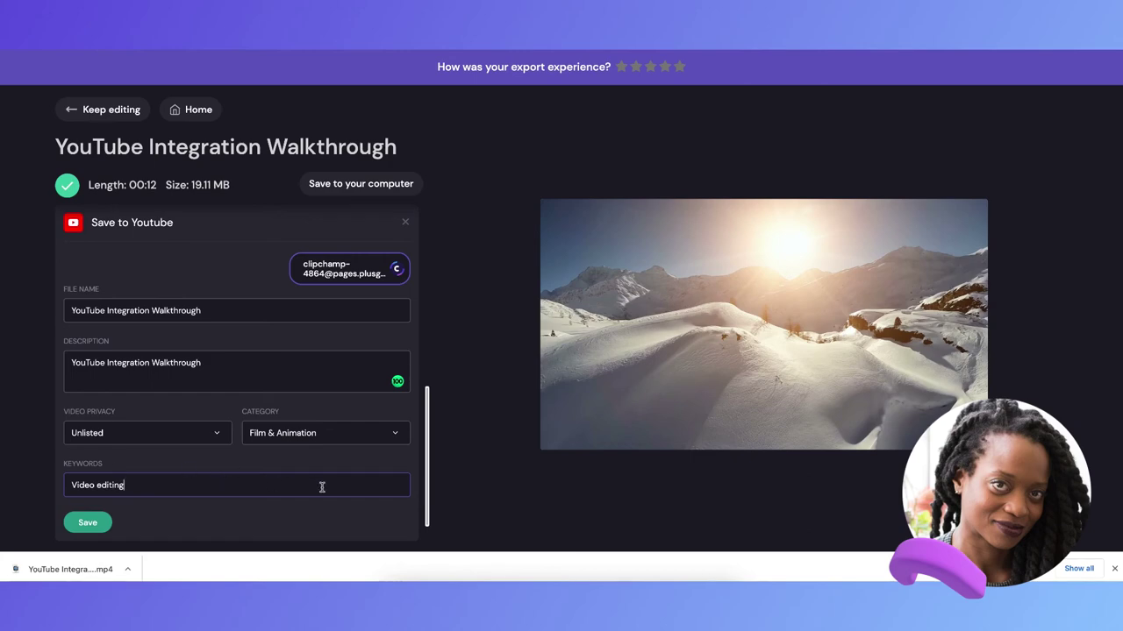
Save the form to upload the video to YouTube.
click(87, 523)
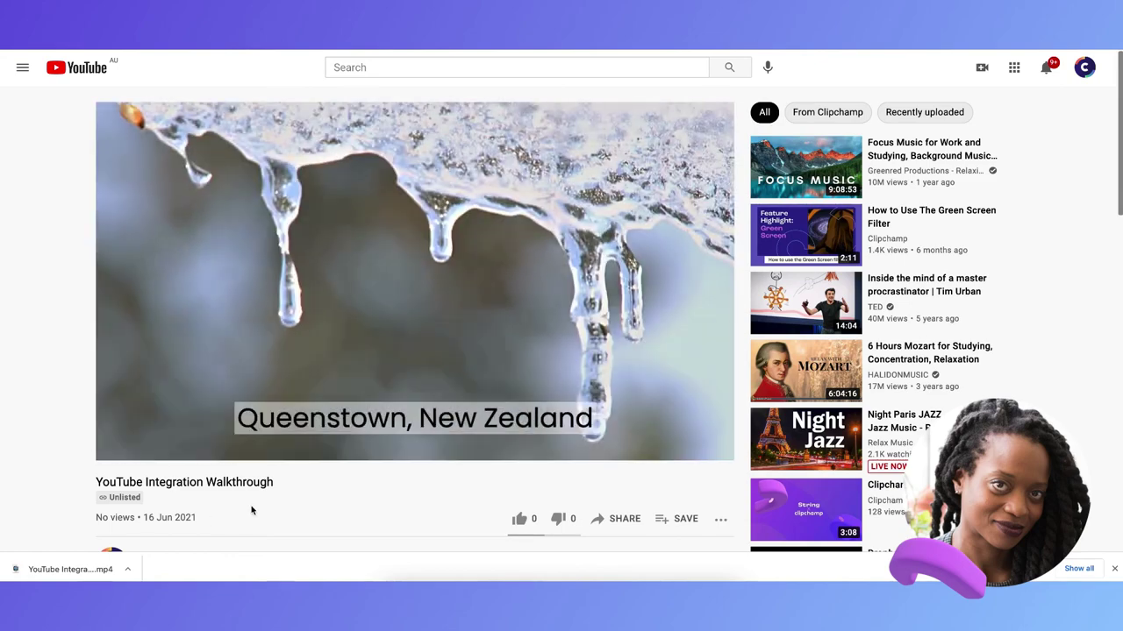
Pause the uploaded YouTube video at 0:05 on the skiing shot.
click(115, 447)
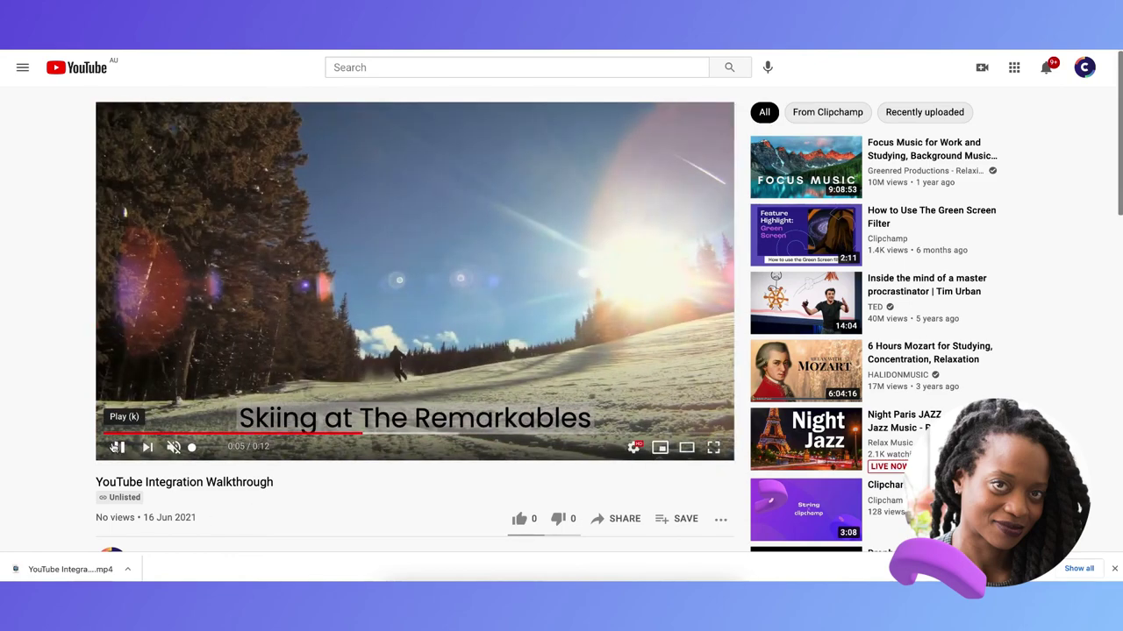